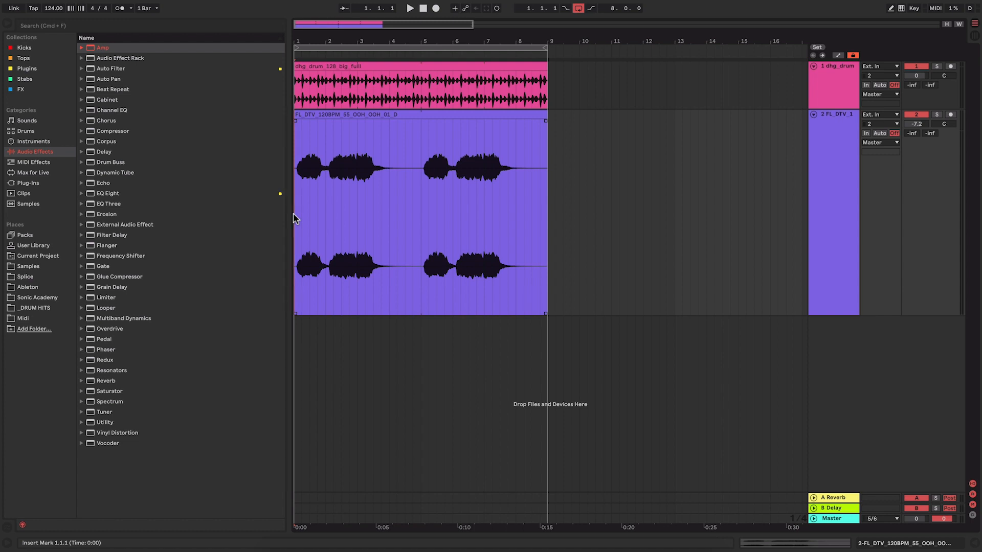
Play back the drum and vocal clips together, and open the vocal clip's sample settings.
key(space)
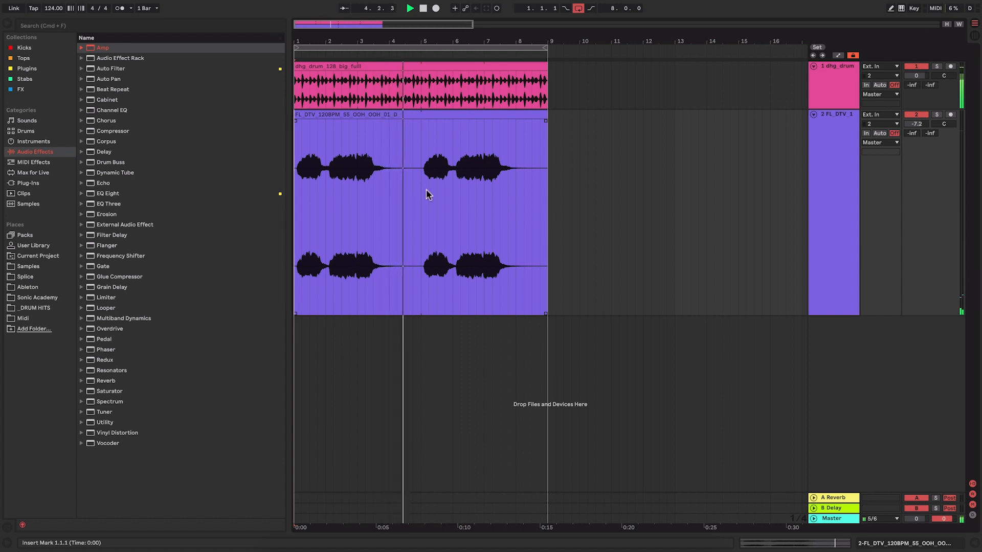
key(space)
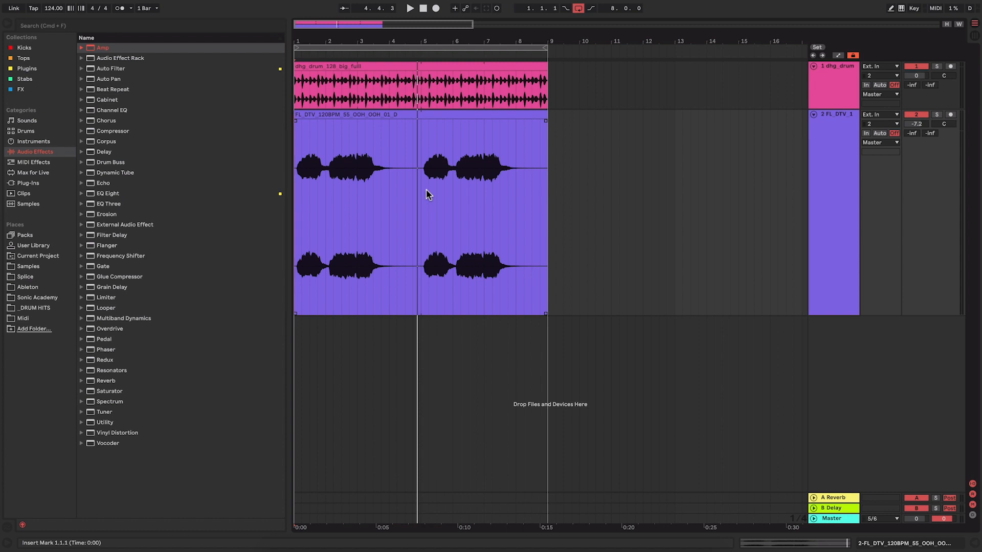
double_click(429, 113)
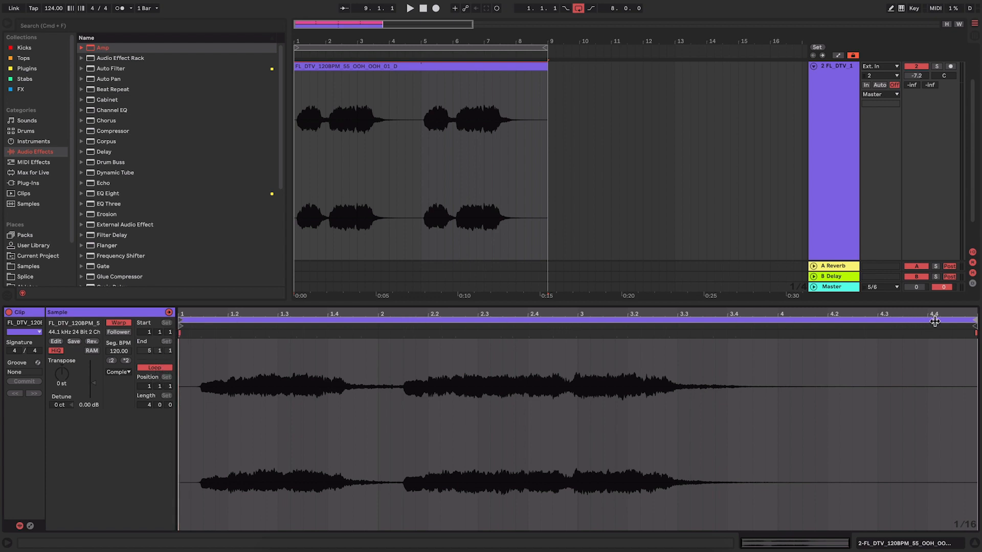
Shorten the vocal clip's loop to two beats and shift the loop to start at 1.2.3 during playback.
click(972, 320)
drag(971, 319, 279, 320)
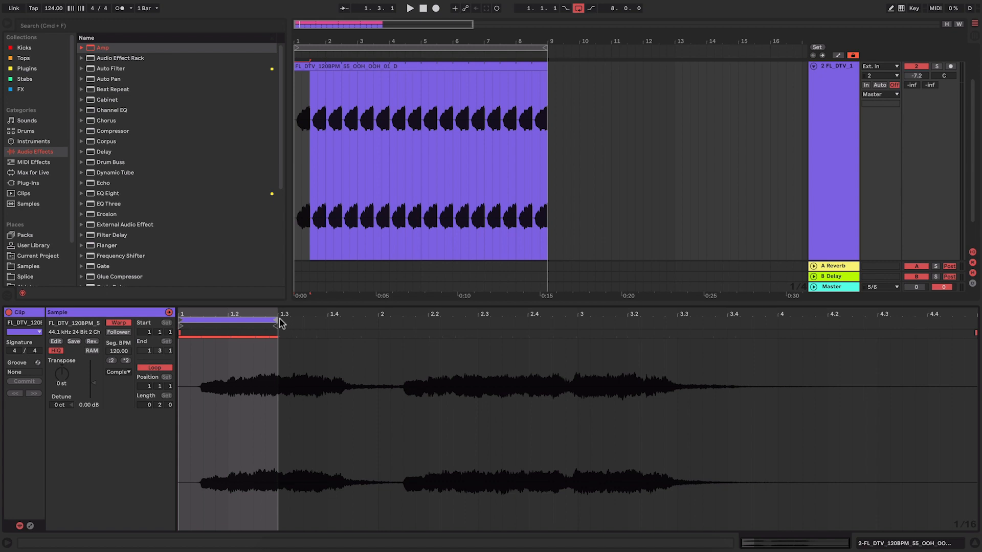
mouse_move(274, 320)
mouse_down()
mouse_move(226, 320)
mouse_move(371, 314)
mouse_up()
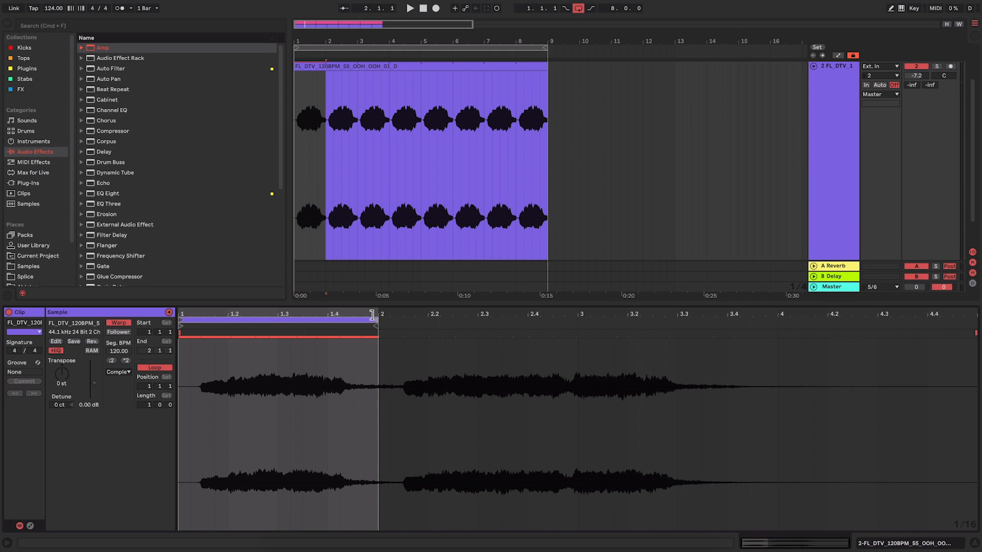
drag(371, 314, 280, 314)
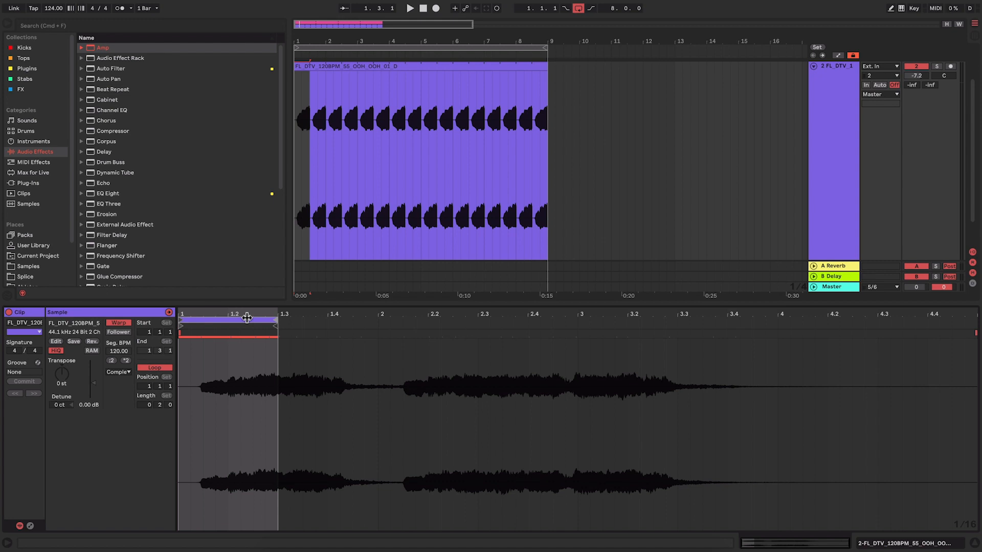
key(space)
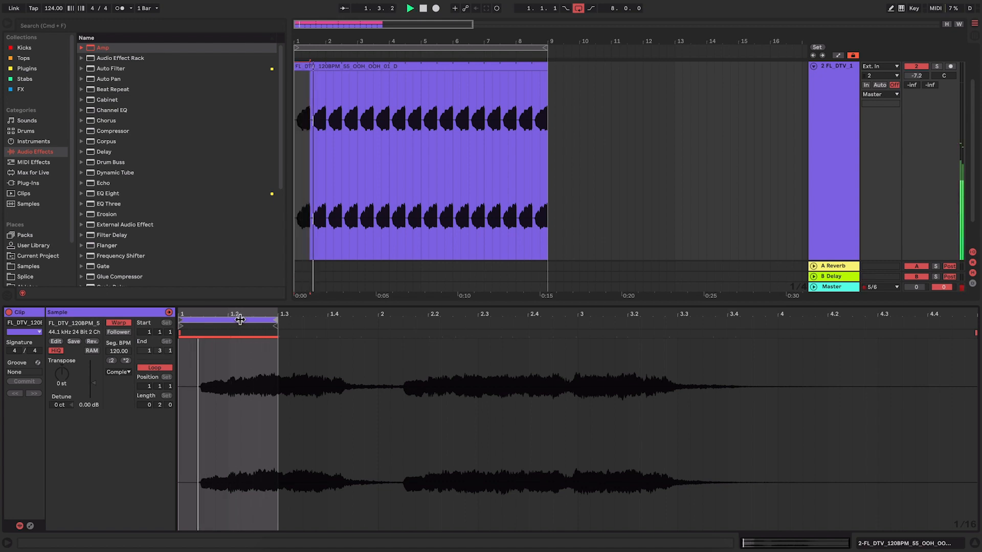
drag(239, 319, 318, 317)
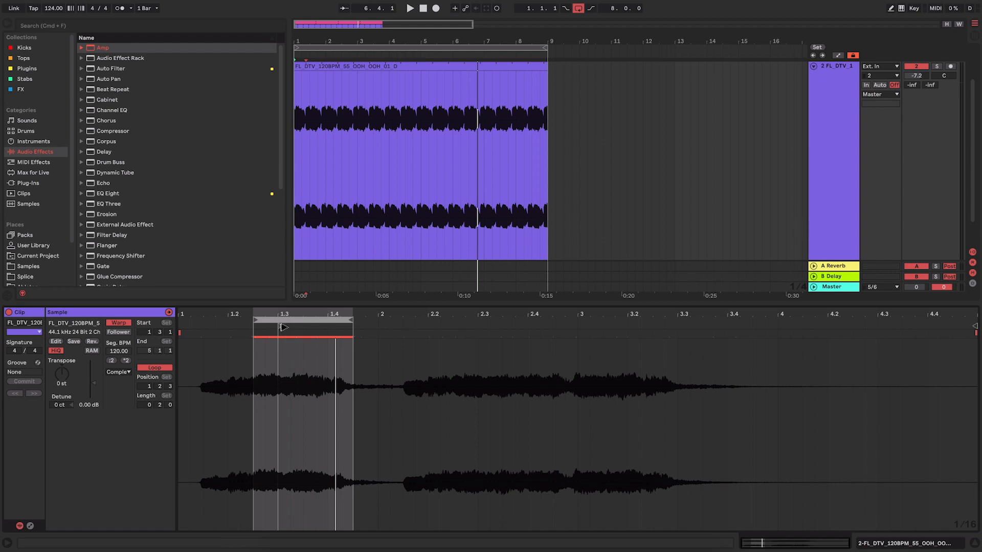
Try the vocal clip's start marker at 1.3.1 and 1.4.1 during playback, leaving it at 1.4.1.
drag(285, 314, 283, 329)
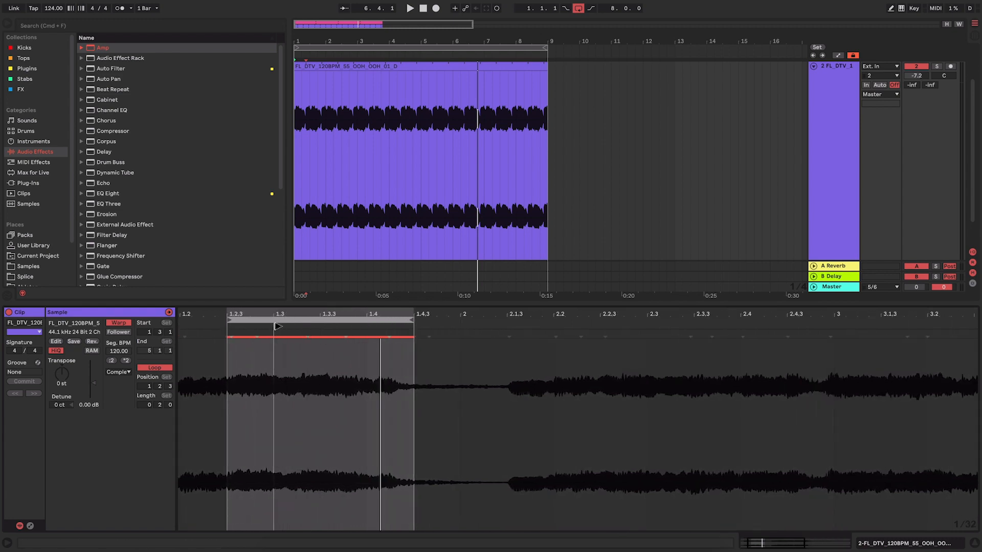
key(space)
drag(277, 327, 370, 326)
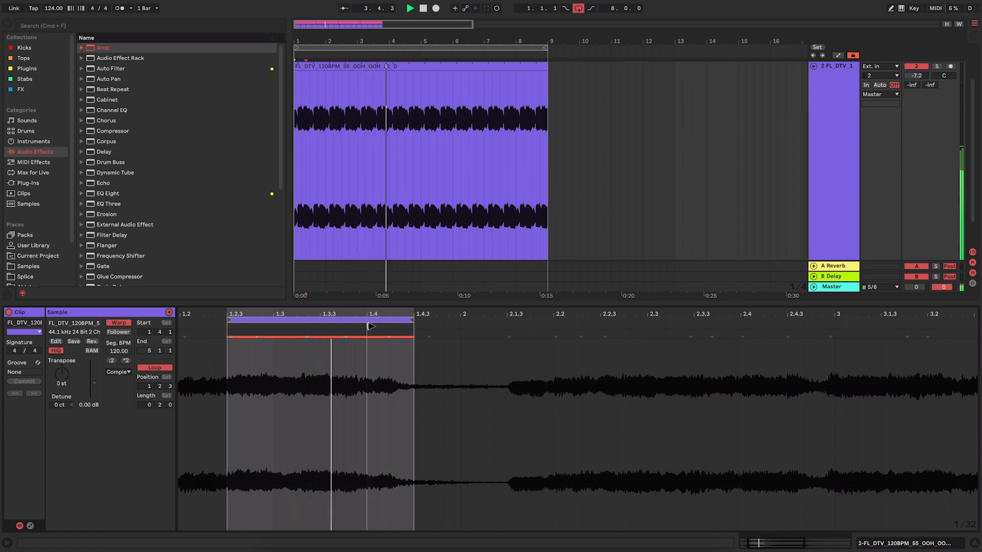
drag(370, 326, 279, 327)
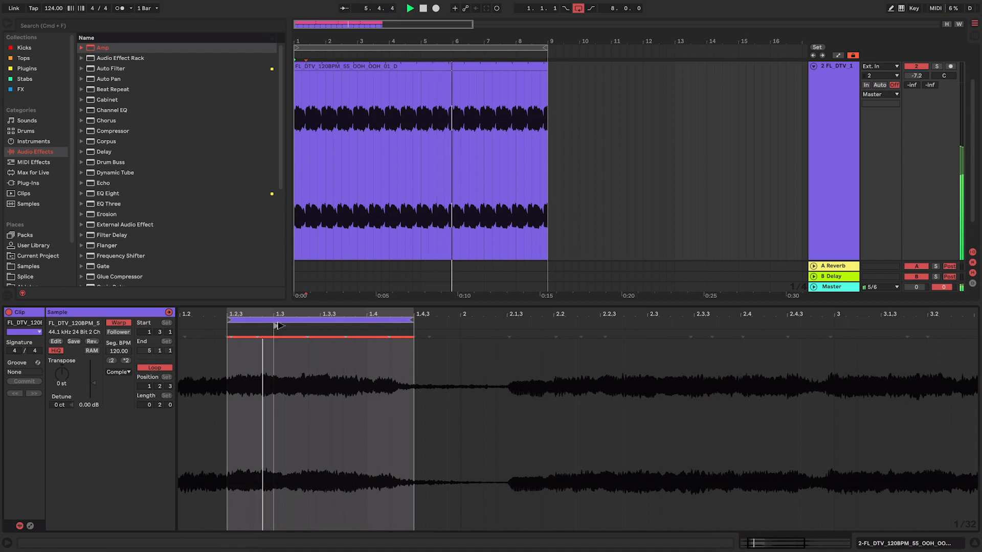
drag(278, 326, 371, 327)
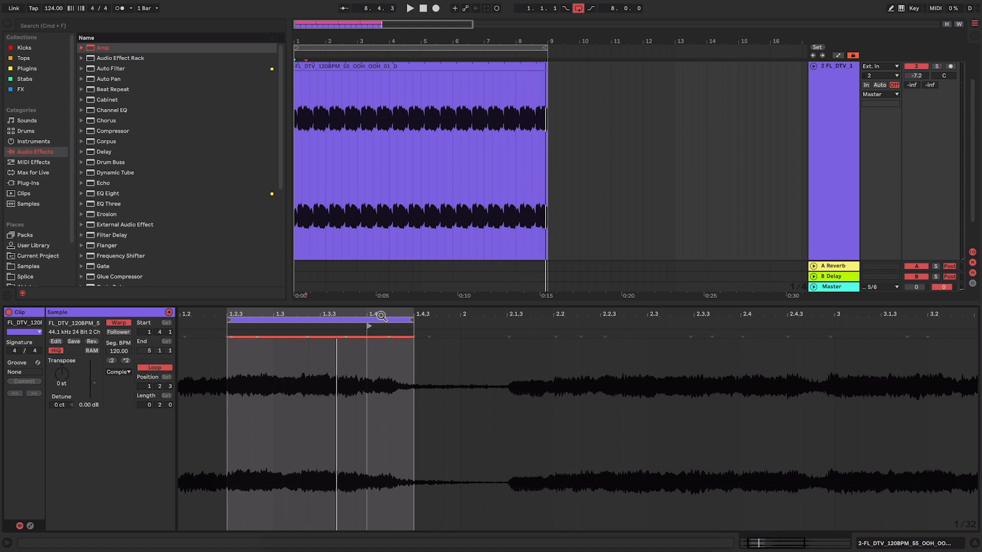
Fine-tune the vocal clip's start marker around 1.4 off the grid while listening to the loop.
drag(355, 314, 358, 316)
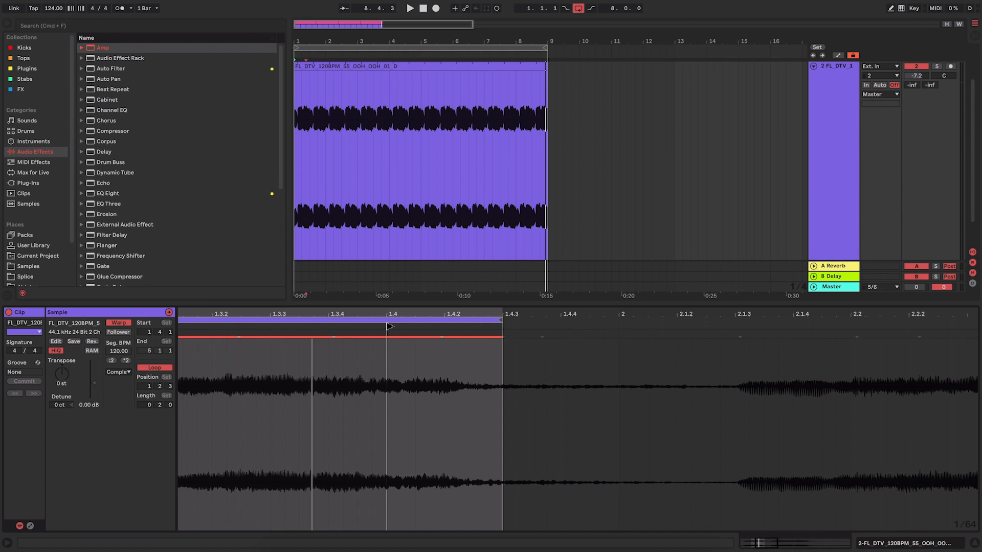
key(space)
mouse_move(389, 326)
mouse_down()
mouse_move(373, 326)
mouse_move(380, 316)
mouse_move(345, 325)
mouse_move(404, 327)
mouse_up()
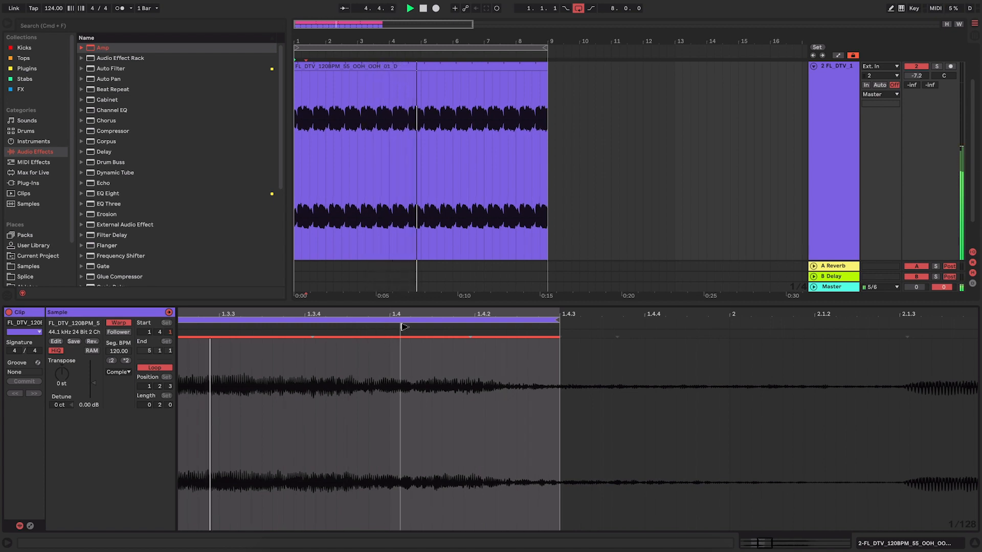
mouse_move(403, 314)
mouse_down()
mouse_move(402, 329)
mouse_move(387, 327)
mouse_move(394, 326)
mouse_up()
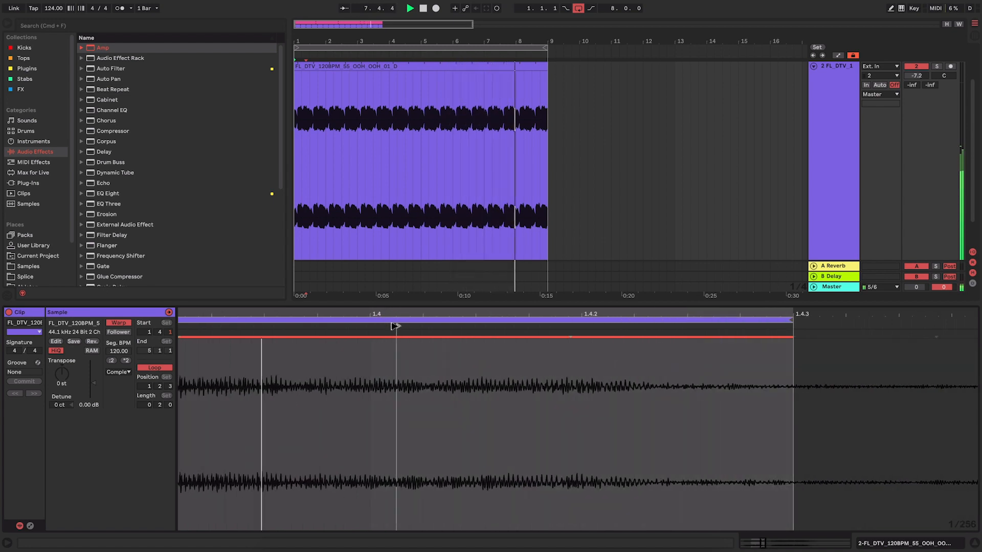
drag(397, 317, 329, 327)
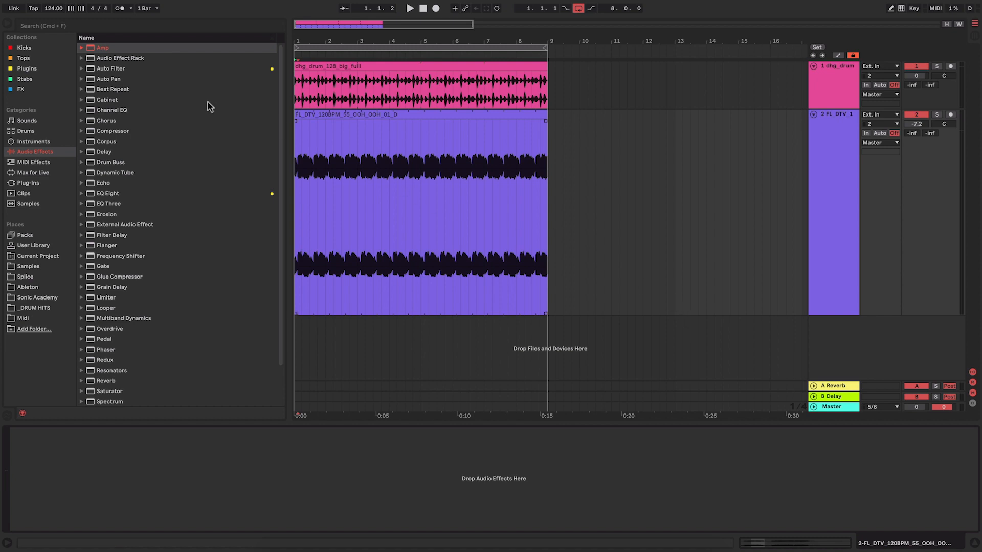
Add an Auto Filter to the vocal track and lower its cutoff frequency to 524 Hz.
click(122, 71)
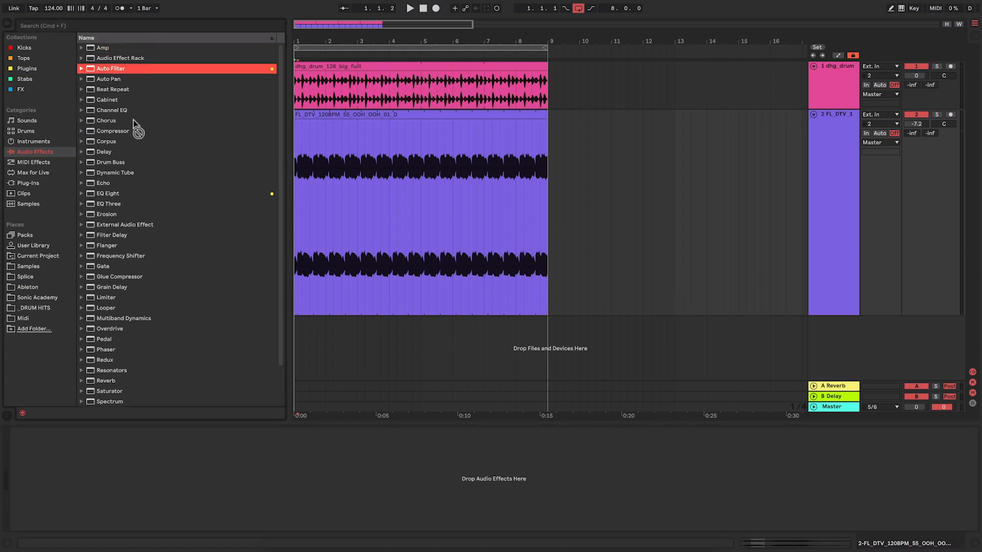
drag(210, 464, 212, 466)
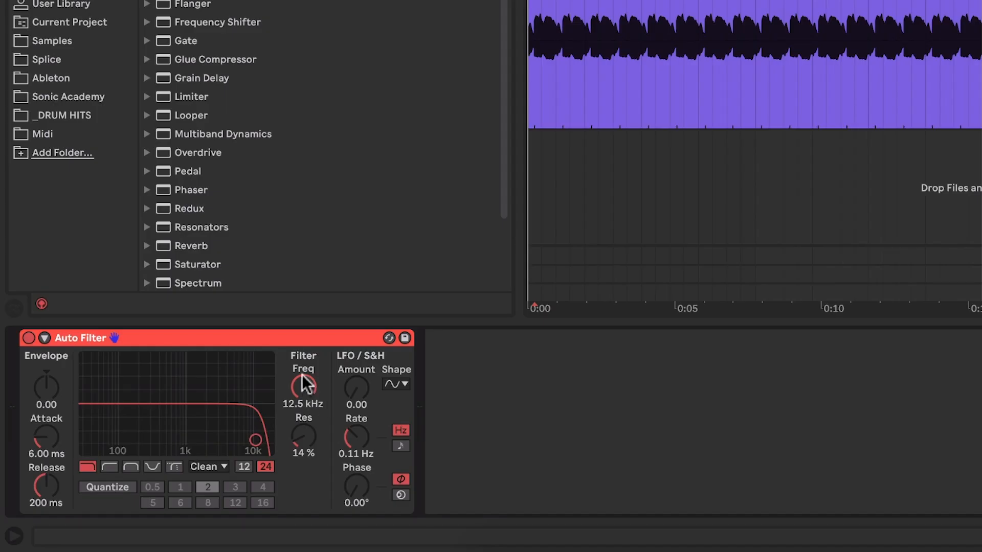
drag(304, 381, 305, 426)
key(space)
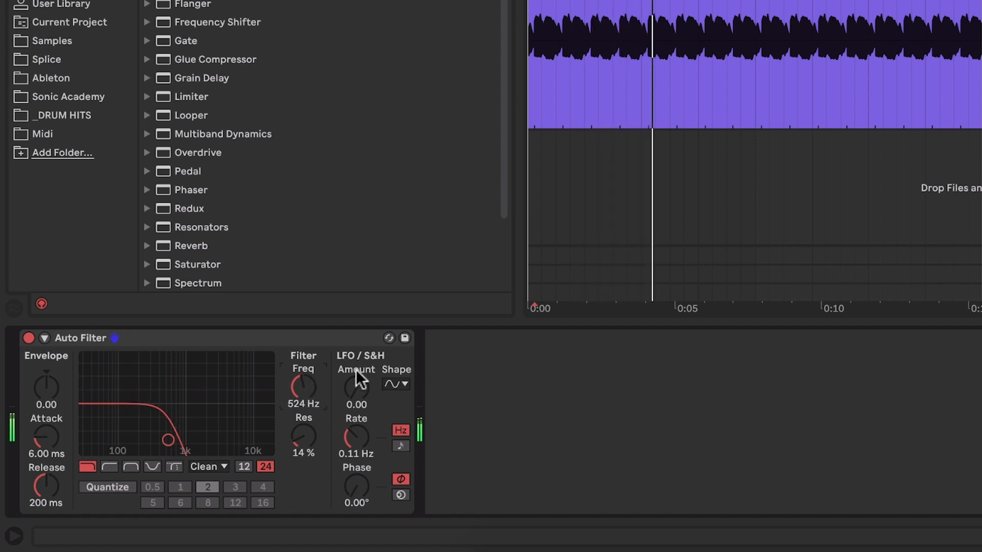
Set the Auto Filter's LFO amount to 23.1 and sync its rate to the tempo at 1/2.
drag(363, 392, 363, 386)
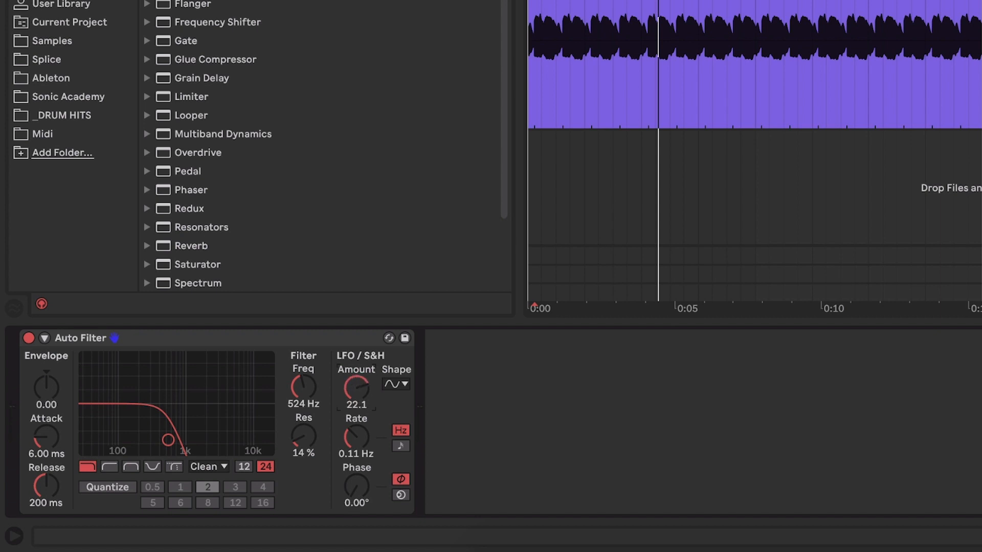
click(402, 445)
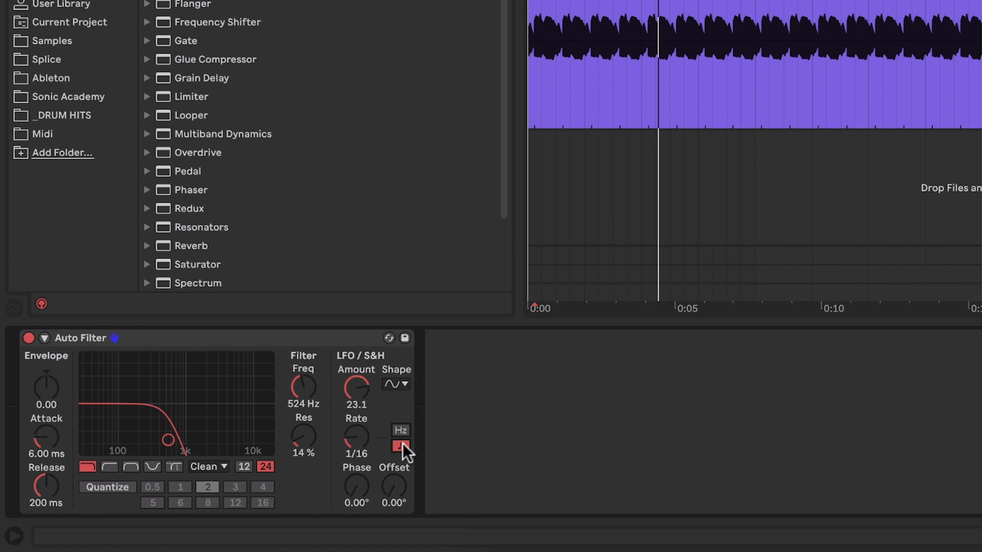
drag(361, 435, 361, 427)
key(space)
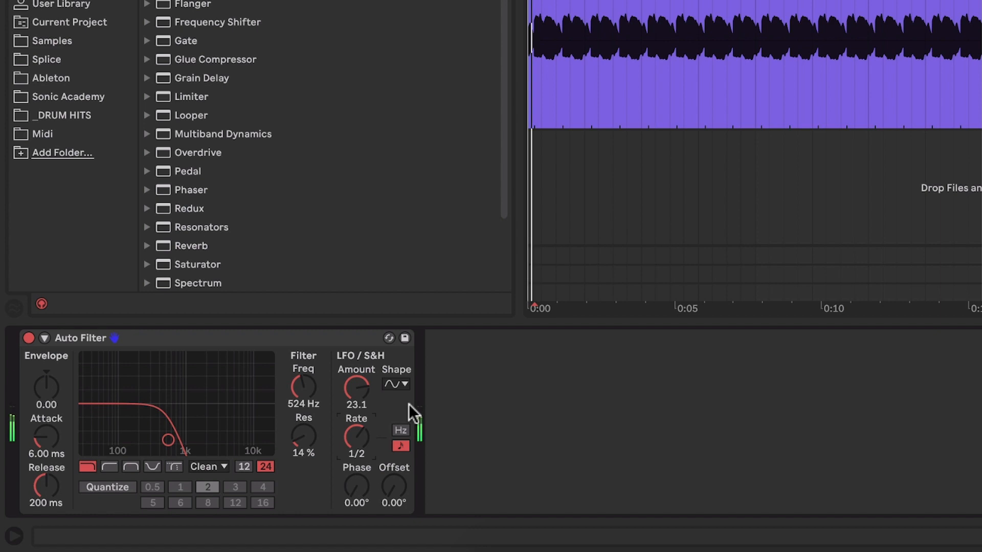
Adjust the Auto Filter's LFO amount to 23.8 and raise the resonance to 42 % while the loop plays.
drag(361, 385, 361, 377)
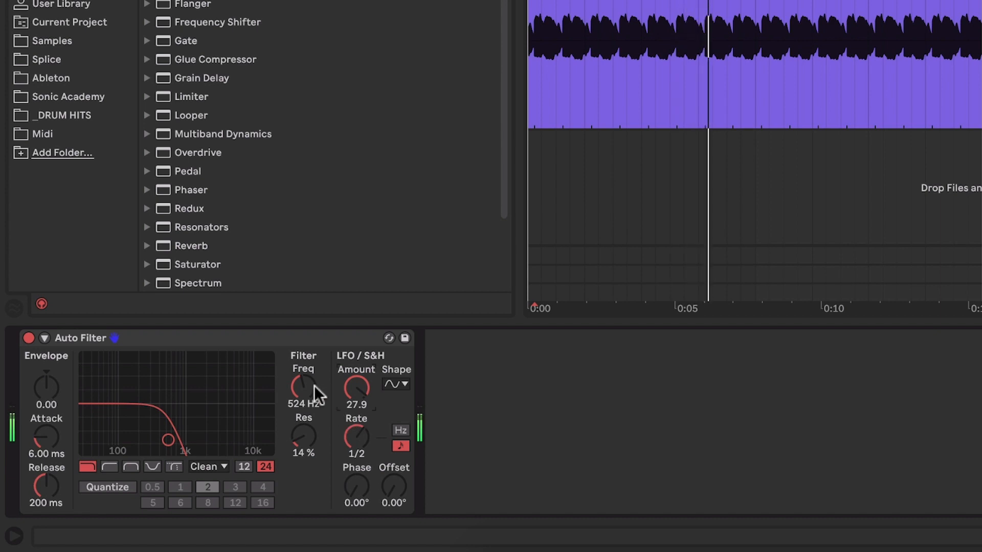
drag(350, 387, 350, 395)
mouse_move(301, 436)
mouse_down()
mouse_move(301, 417)
mouse_move(303, 436)
mouse_up()
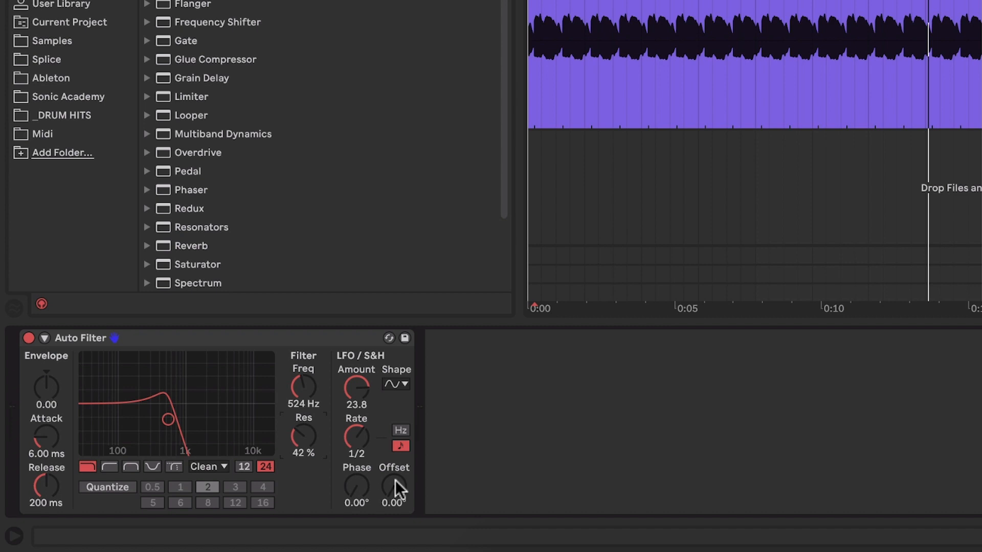
Set the LFO offset to 111°, reduce the LFO amount to 11.9 and lower the filter cutoff to 472 Hz.
key(space)
drag(396, 483, 396, 423)
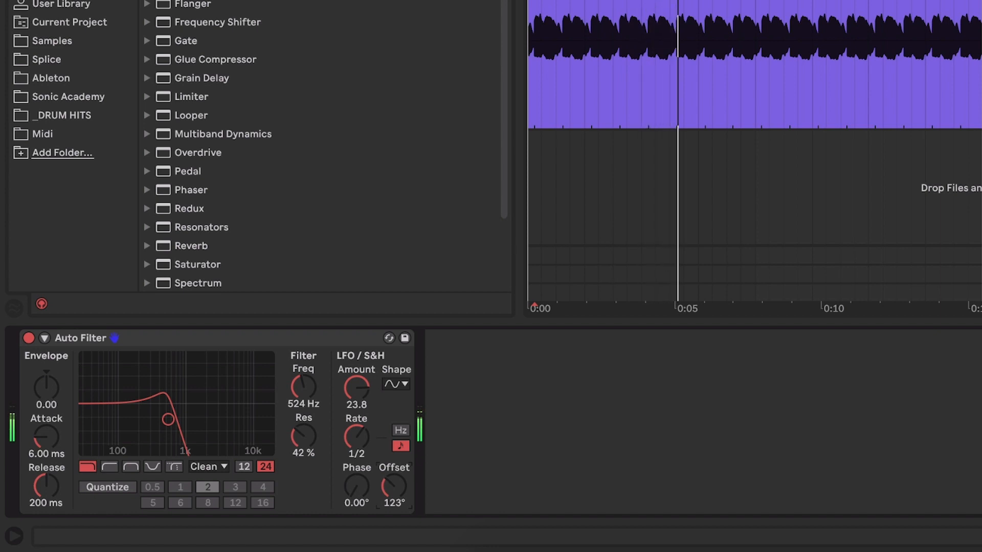
drag(397, 422, 394, 440)
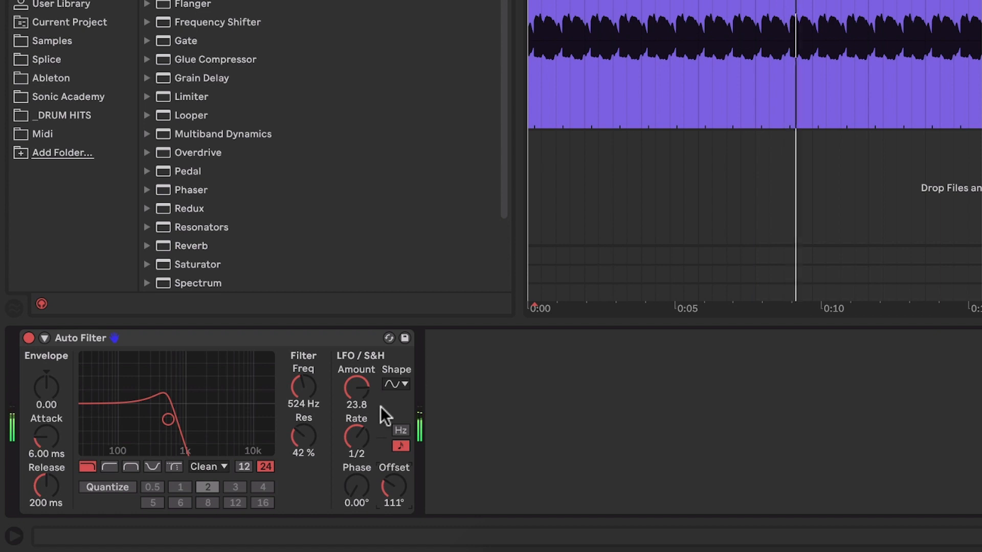
drag(364, 391, 308, 401)
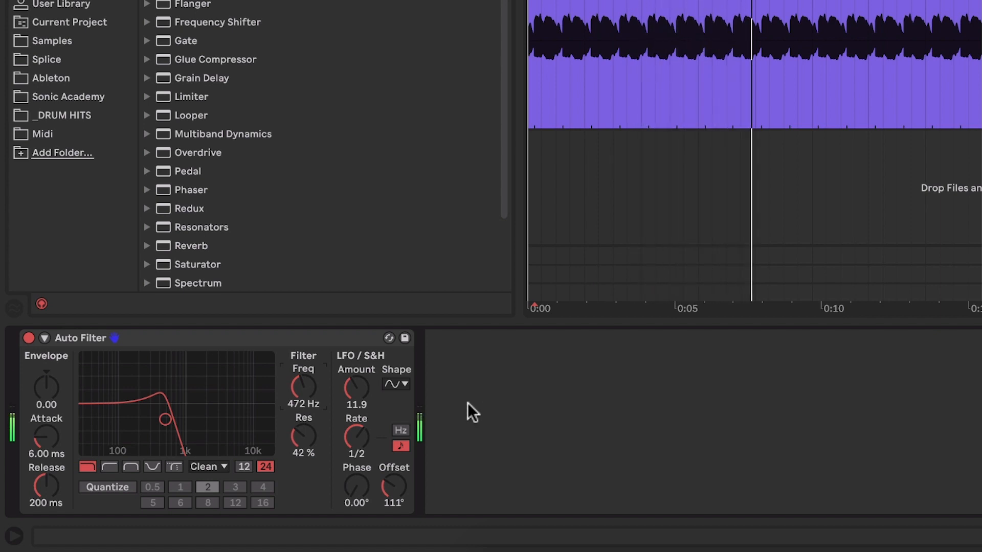
key(space)
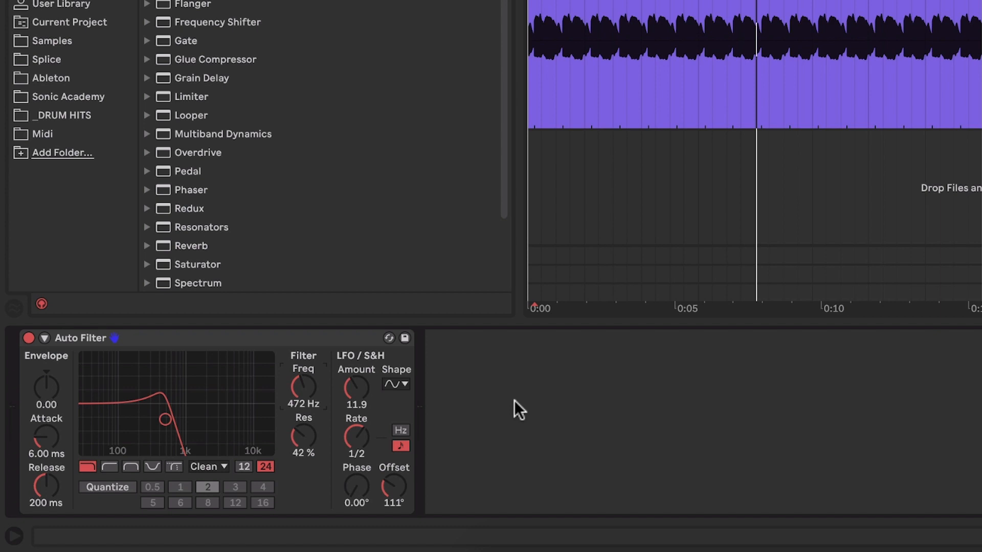
Slow the LFO rate to 4, and set the LFO amount to 13.6 and the cutoff to about 719 Hz during playback.
drag(506, 387, 462, 404)
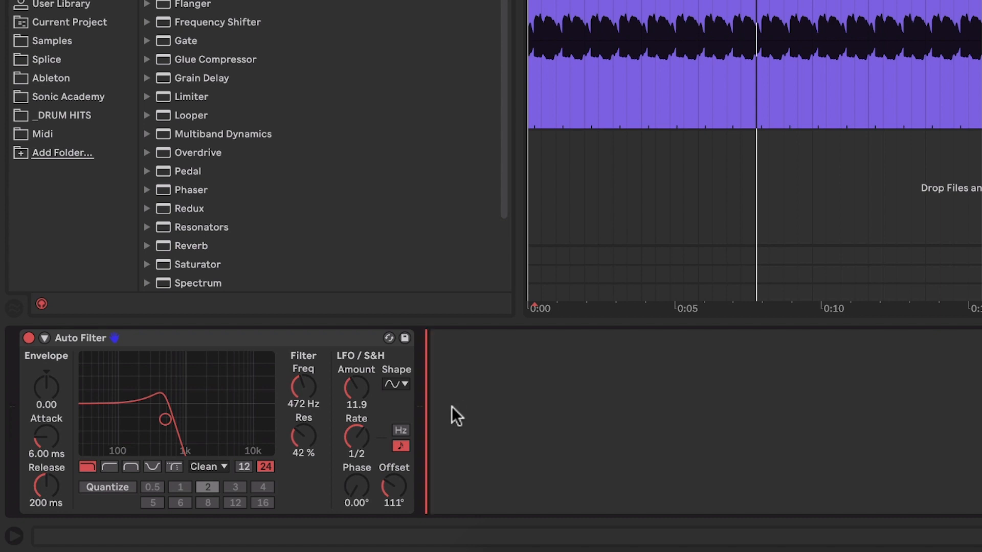
click(360, 437)
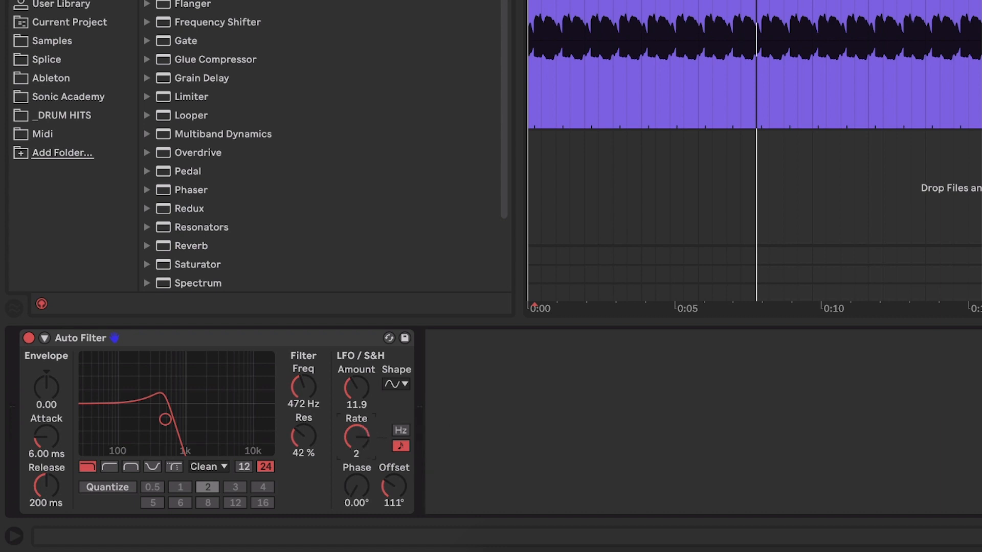
key(space)
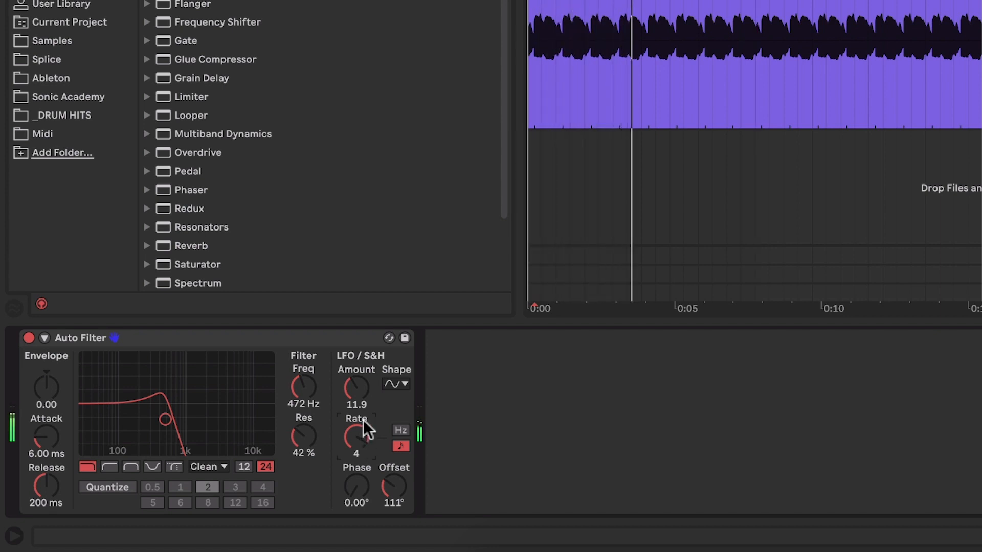
drag(360, 391, 348, 388)
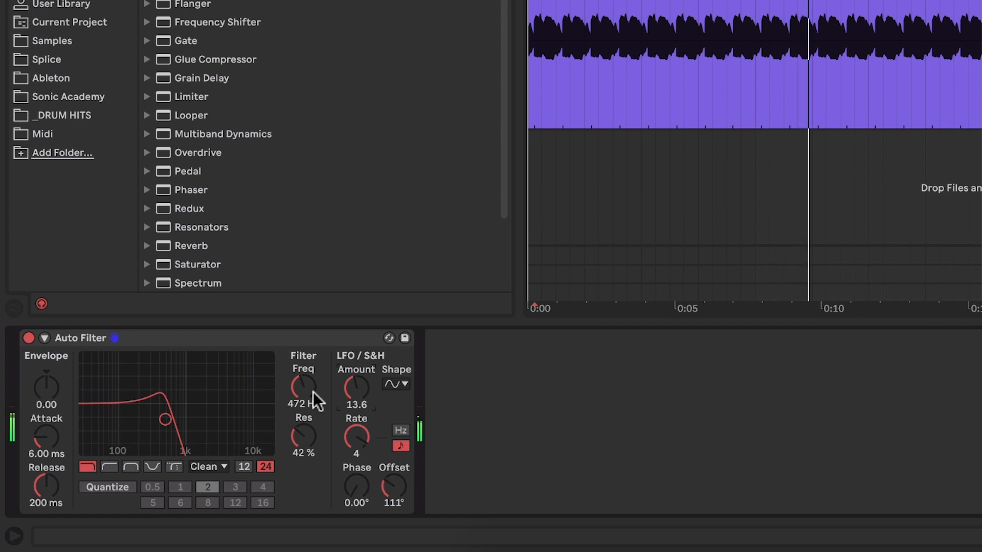
drag(311, 391, 307, 390)
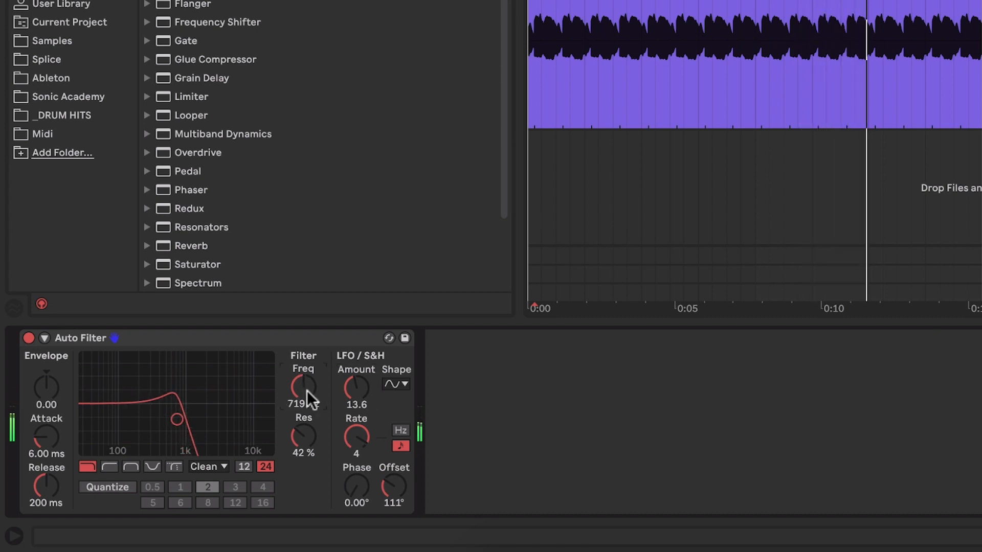